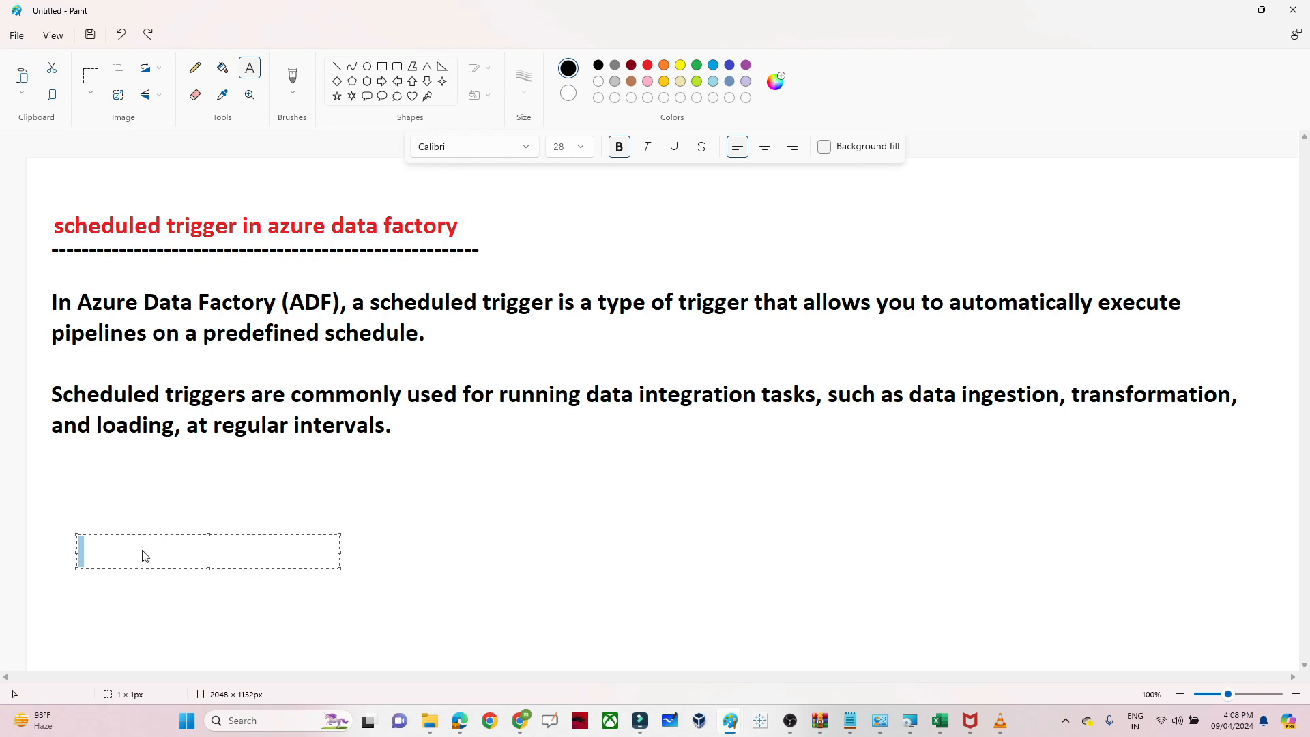
# Add Paint notes 'copy data' and 'storage - sql', with 'day , week' beside them.
pyautogui.write('copy data')
pyautogui.press('Return')
pyautogui.press('Return')
pyautogui.write('storage ')
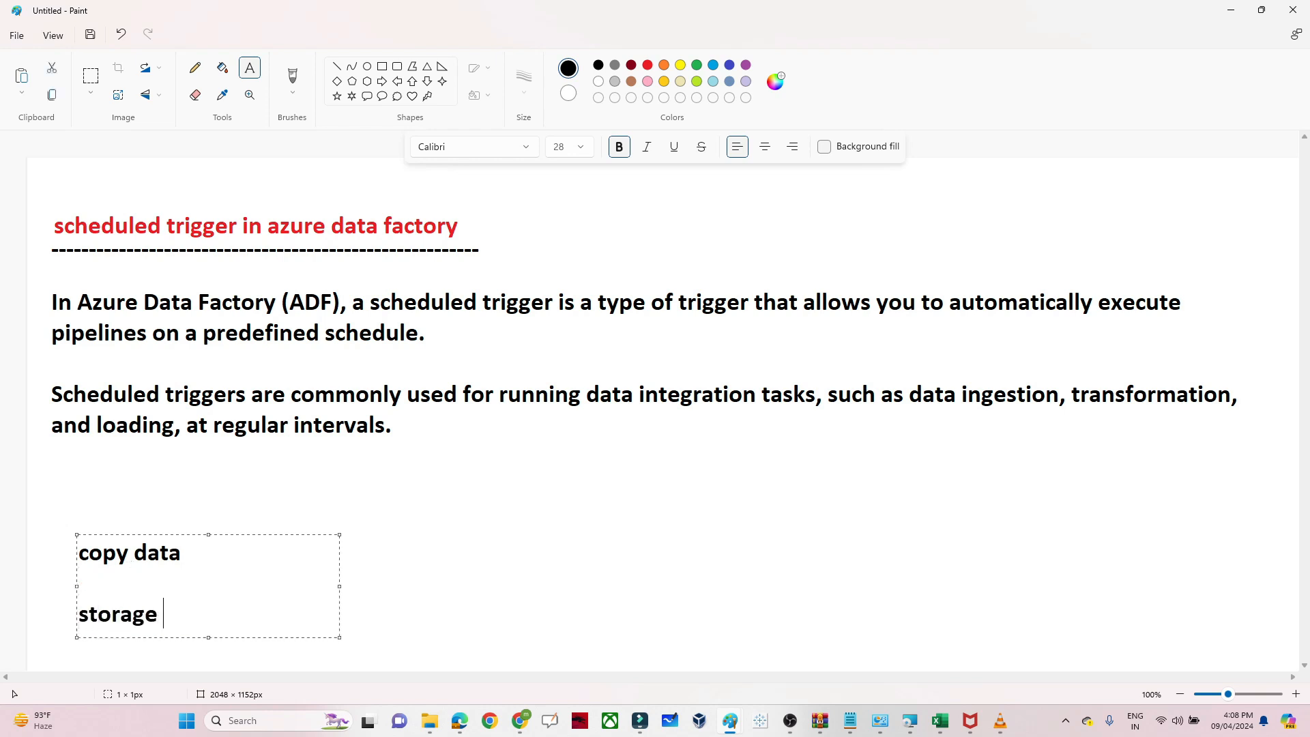
pyautogui.write('- sql')
pyautogui.click(468, 564)
pyautogui.write('day')
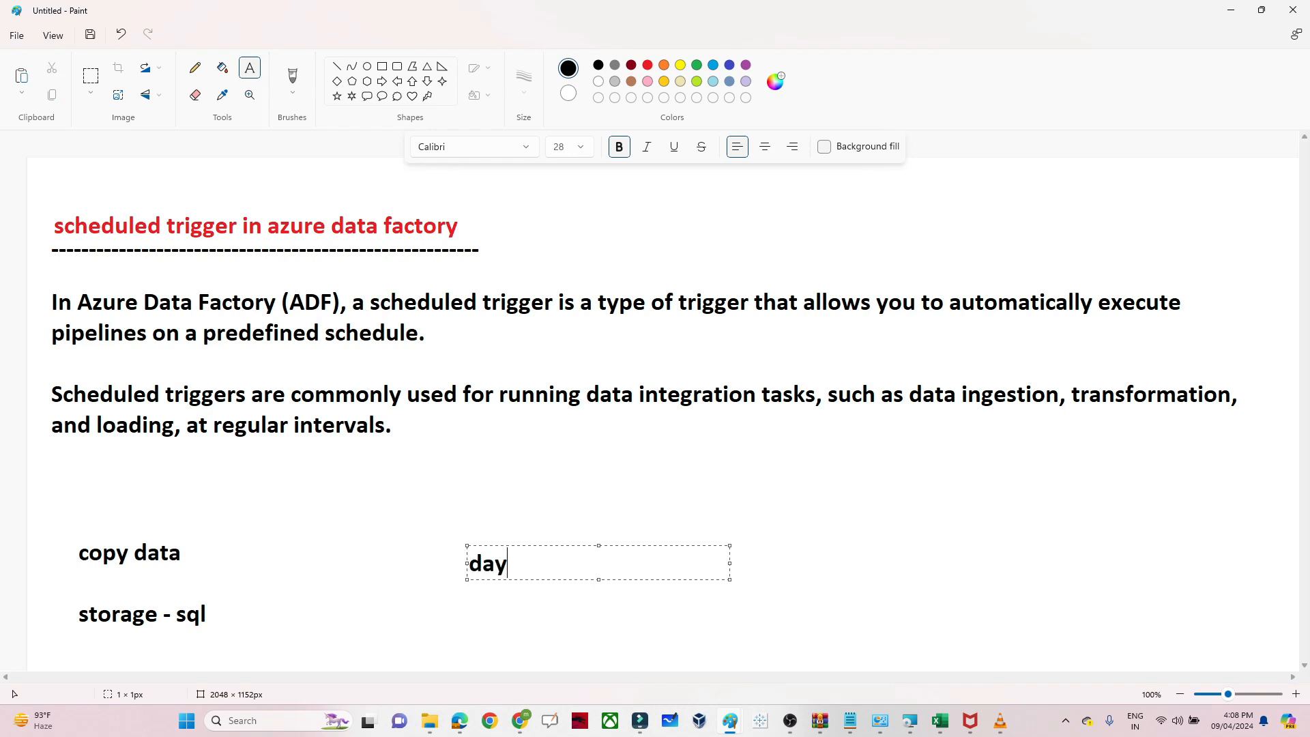
pyautogui.write(' , week')
# Switch to Data Factory, open pipeline1, and show its Add trigger options.
pyautogui.moveTo(522, 724)
pyautogui.click(768, 619)
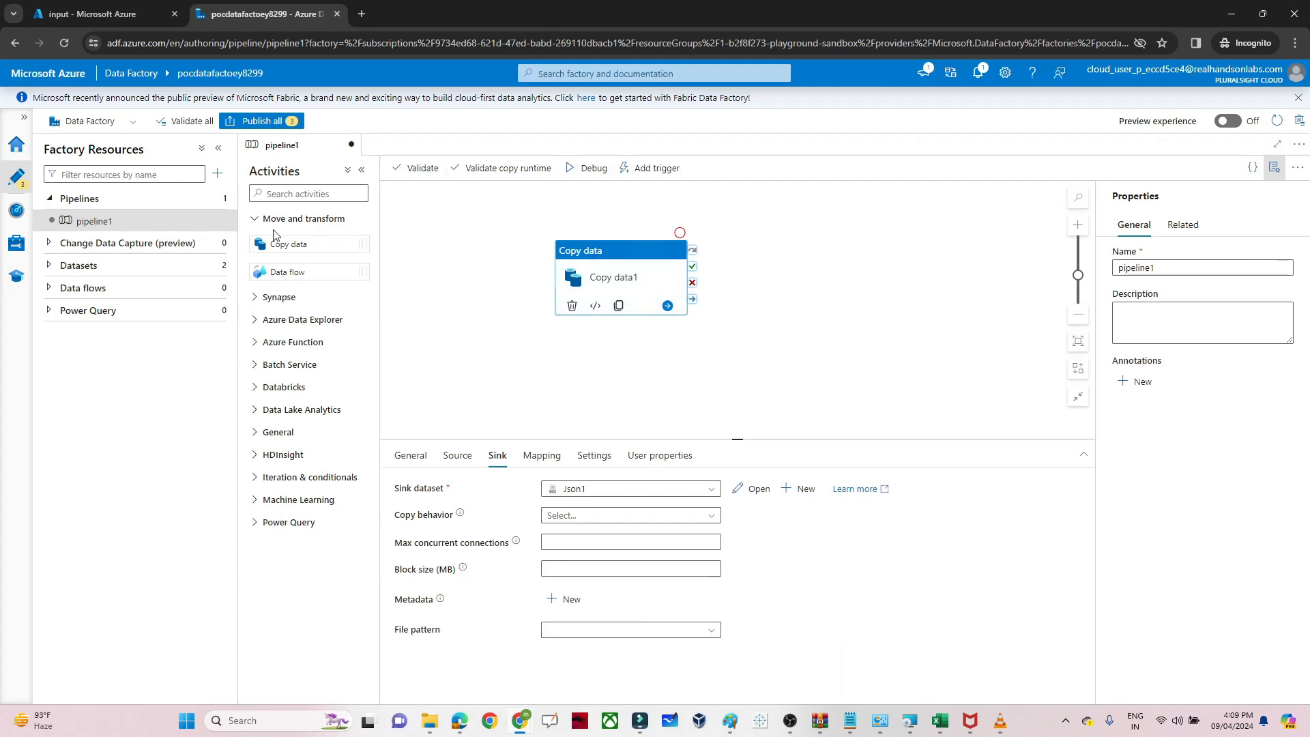
pyautogui.click(145, 220)
pyautogui.click(648, 171)
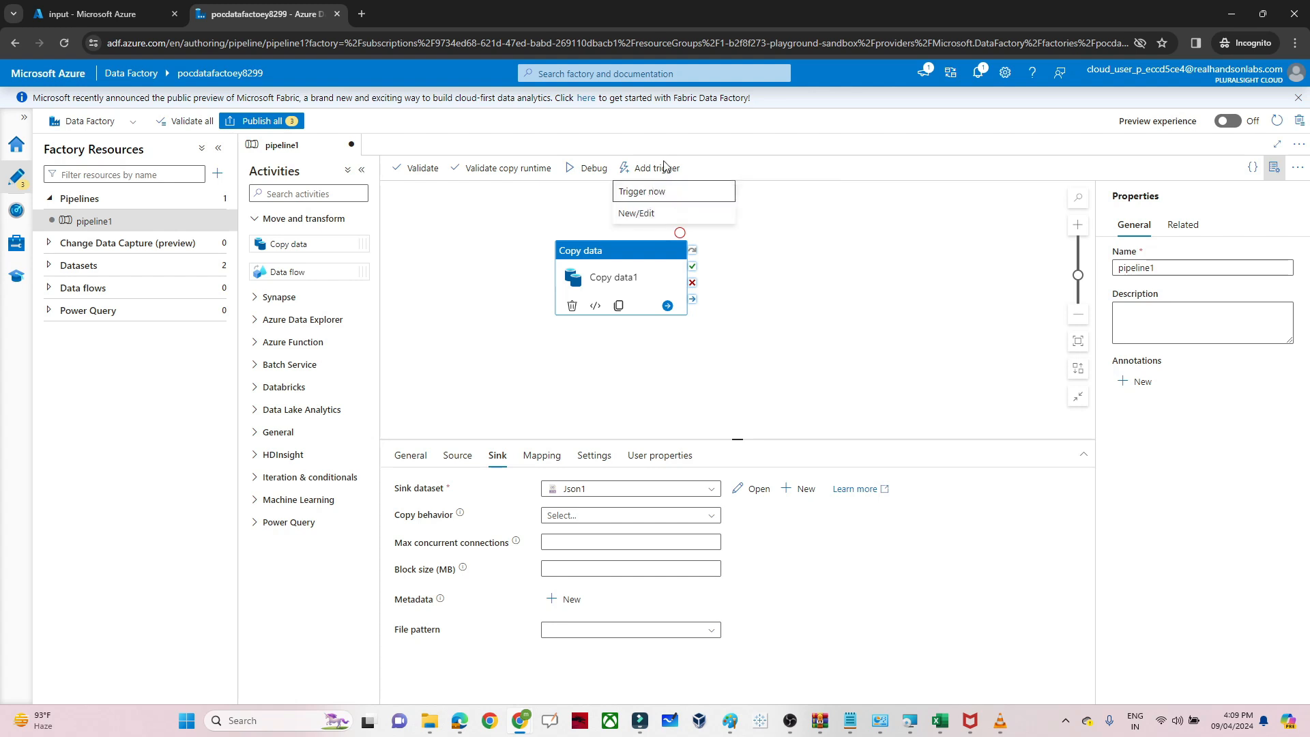
# From New/Edit, choose + New in the trigger list to start trigger1.
pyautogui.click(640, 214)
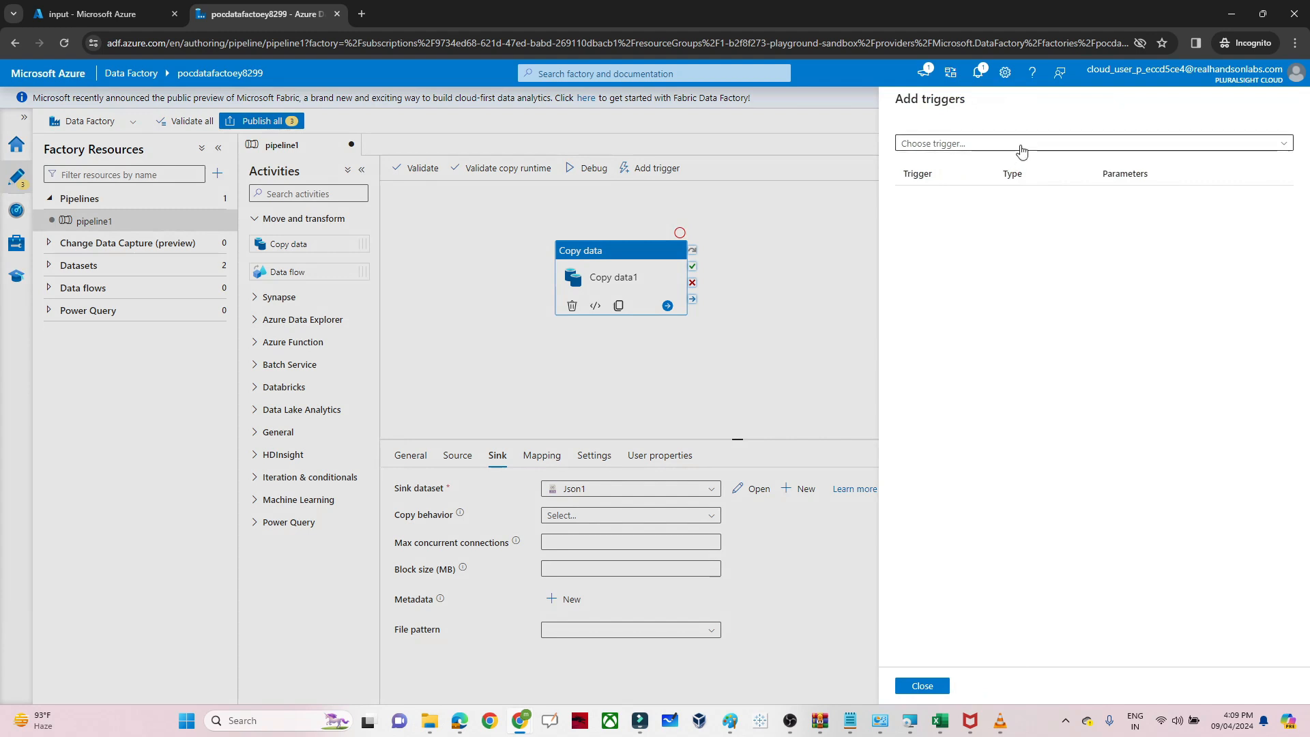
pyautogui.click(982, 149)
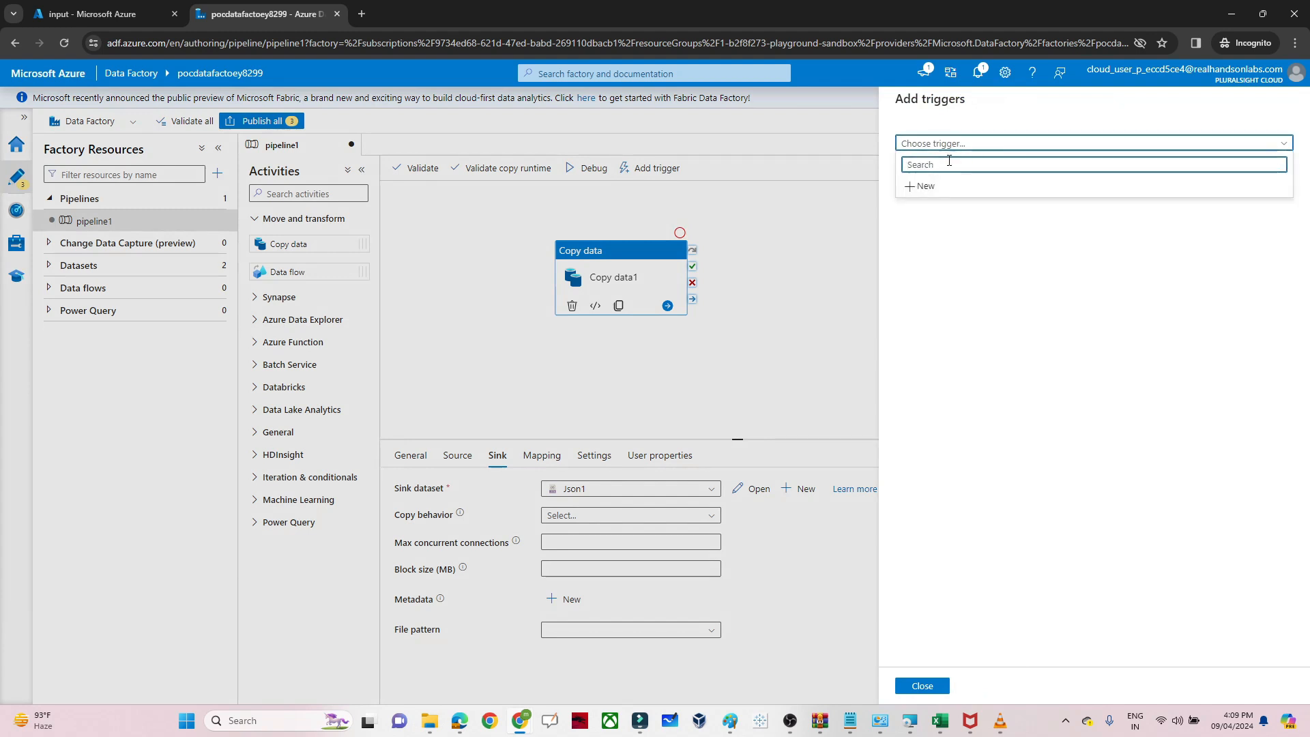
pyautogui.click(923, 189)
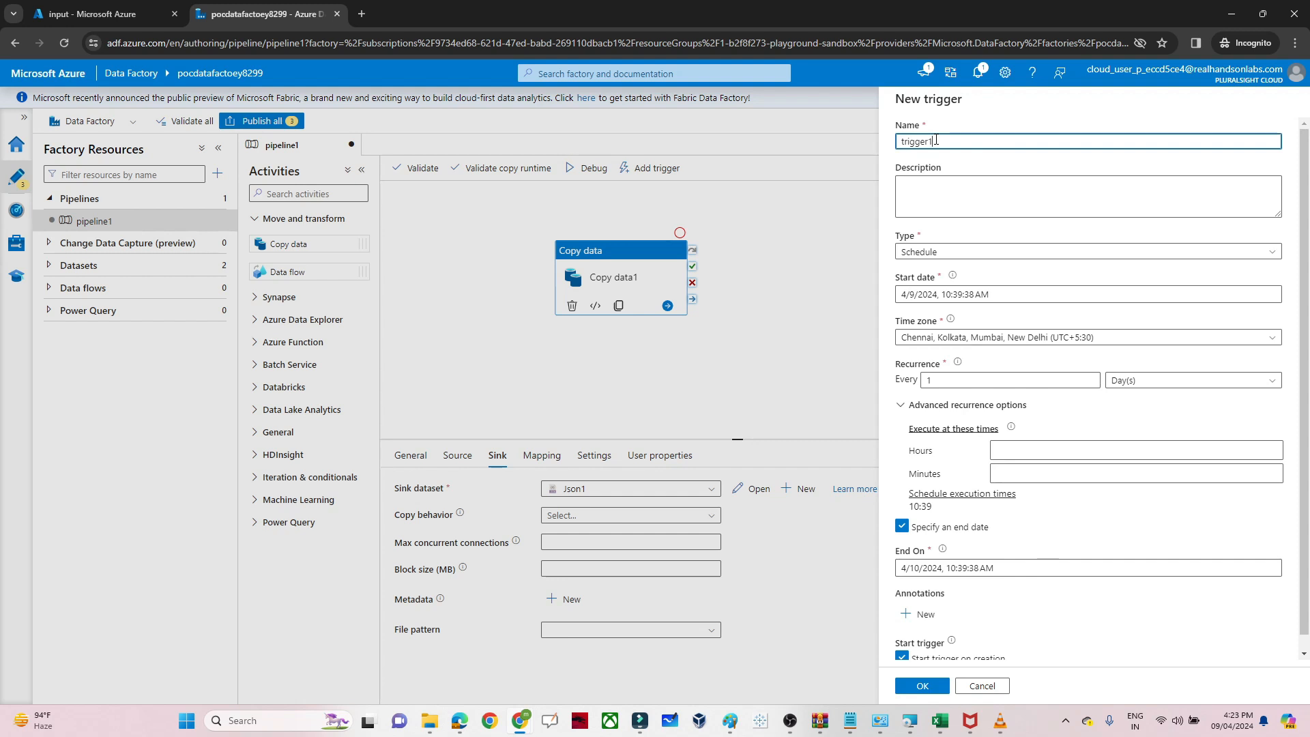
# Set trigger1's type to Schedule and its recurrence unit to Minute(s).
pyautogui.doubleClick(920, 141)
pyautogui.click(964, 254)
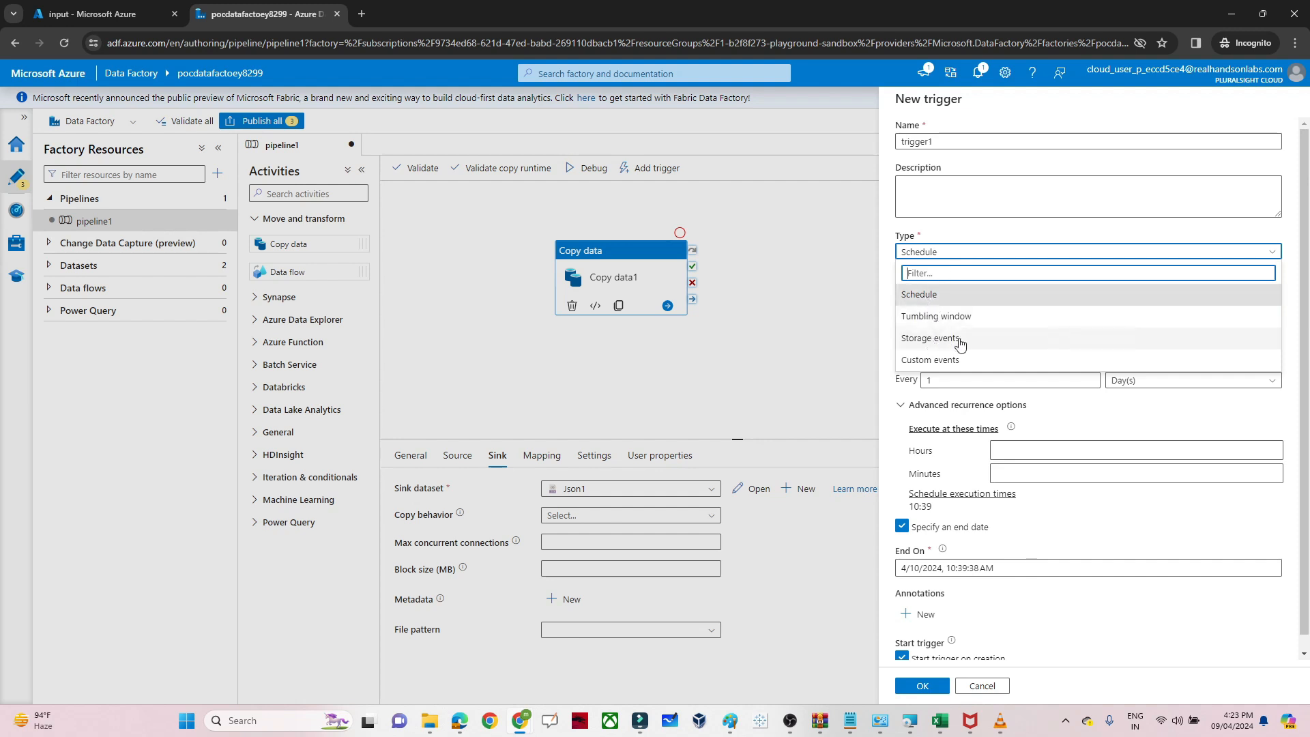
pyautogui.click(932, 301)
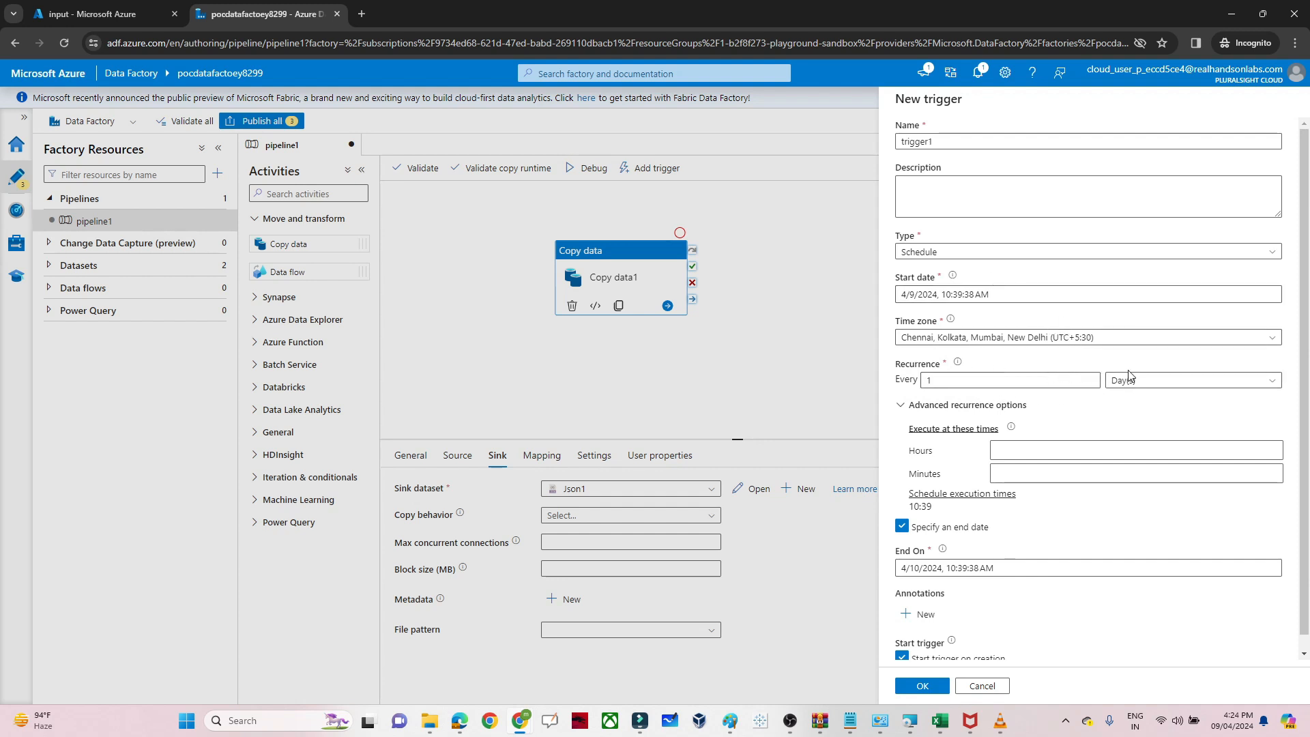
pyautogui.click(1163, 380)
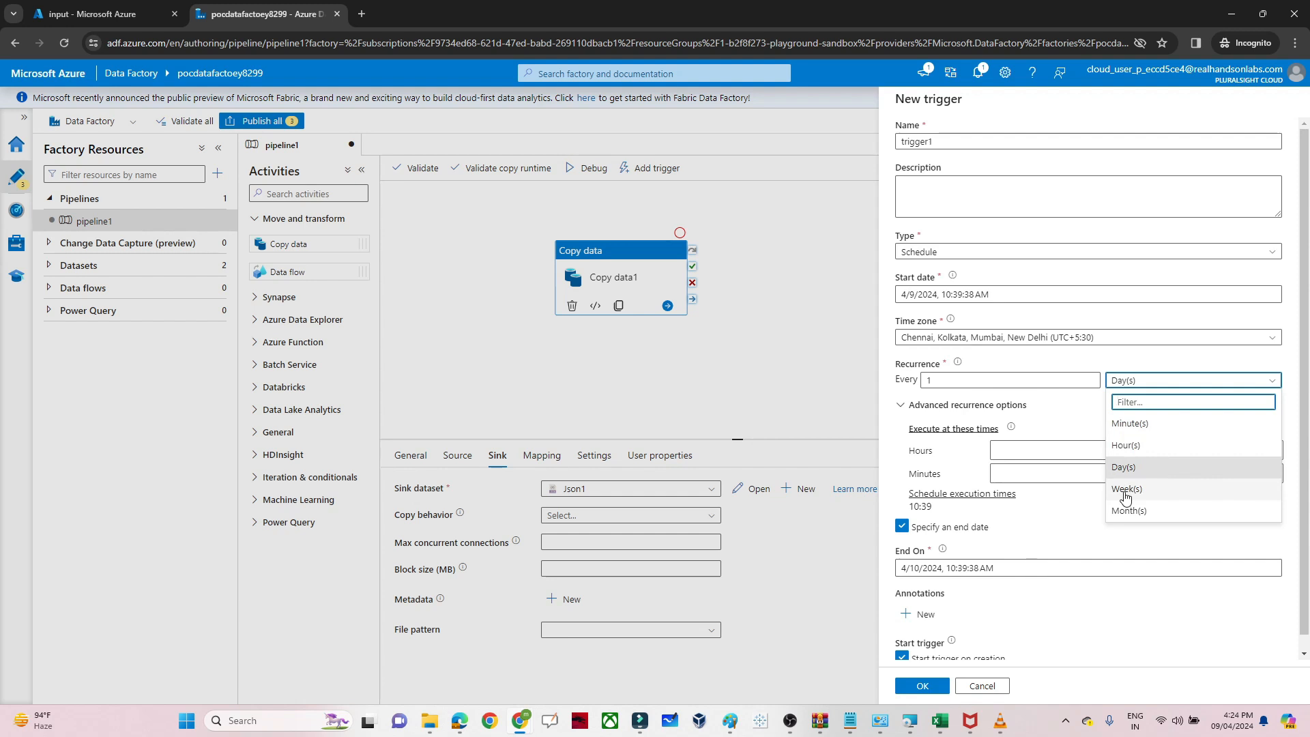
pyautogui.click(1129, 425)
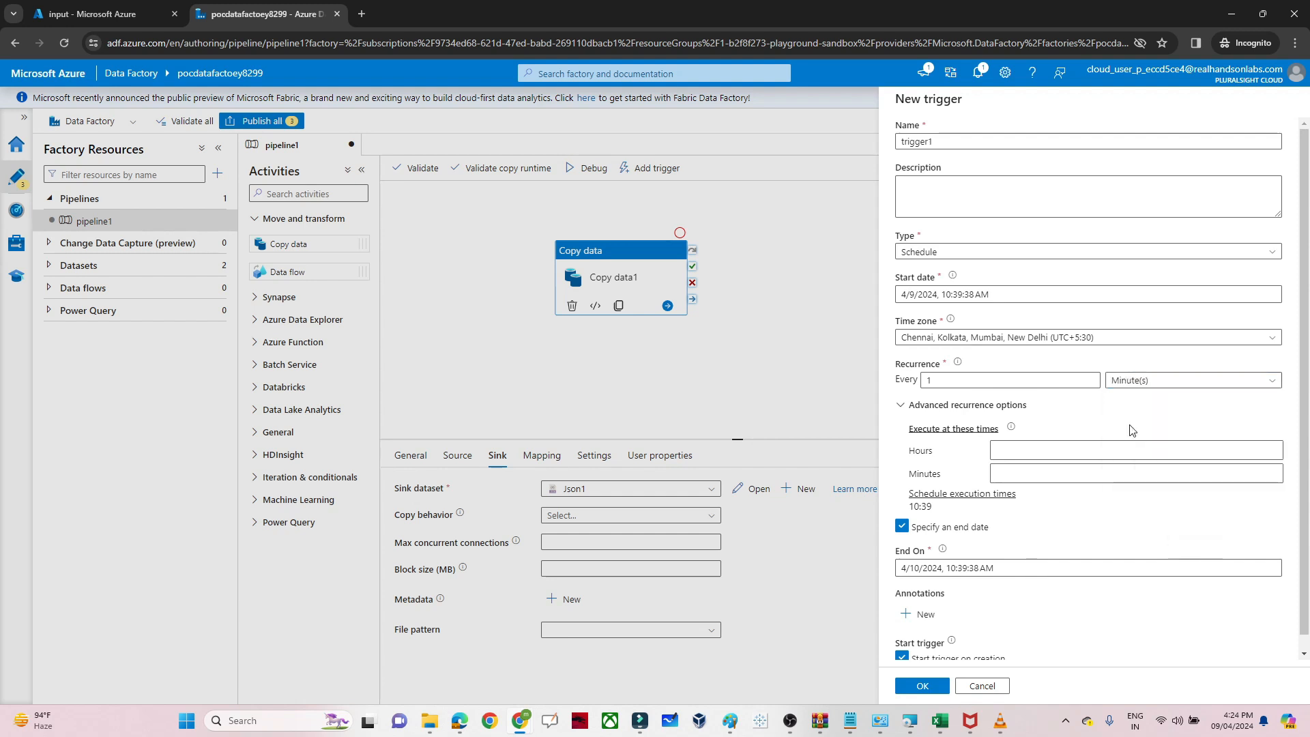
# Set trigger1 to recur every 2 minutes and confirm the settings.
pyautogui.click(955, 382)
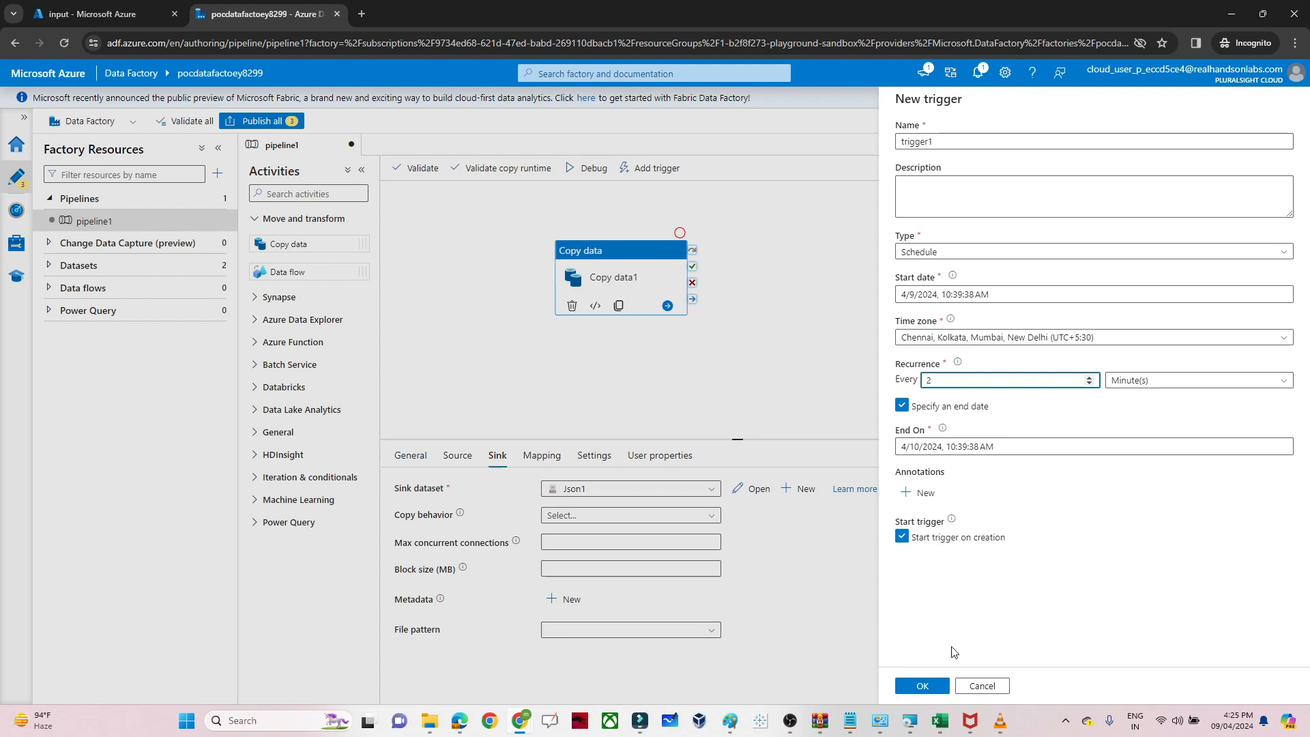
pyautogui.click(922, 686)
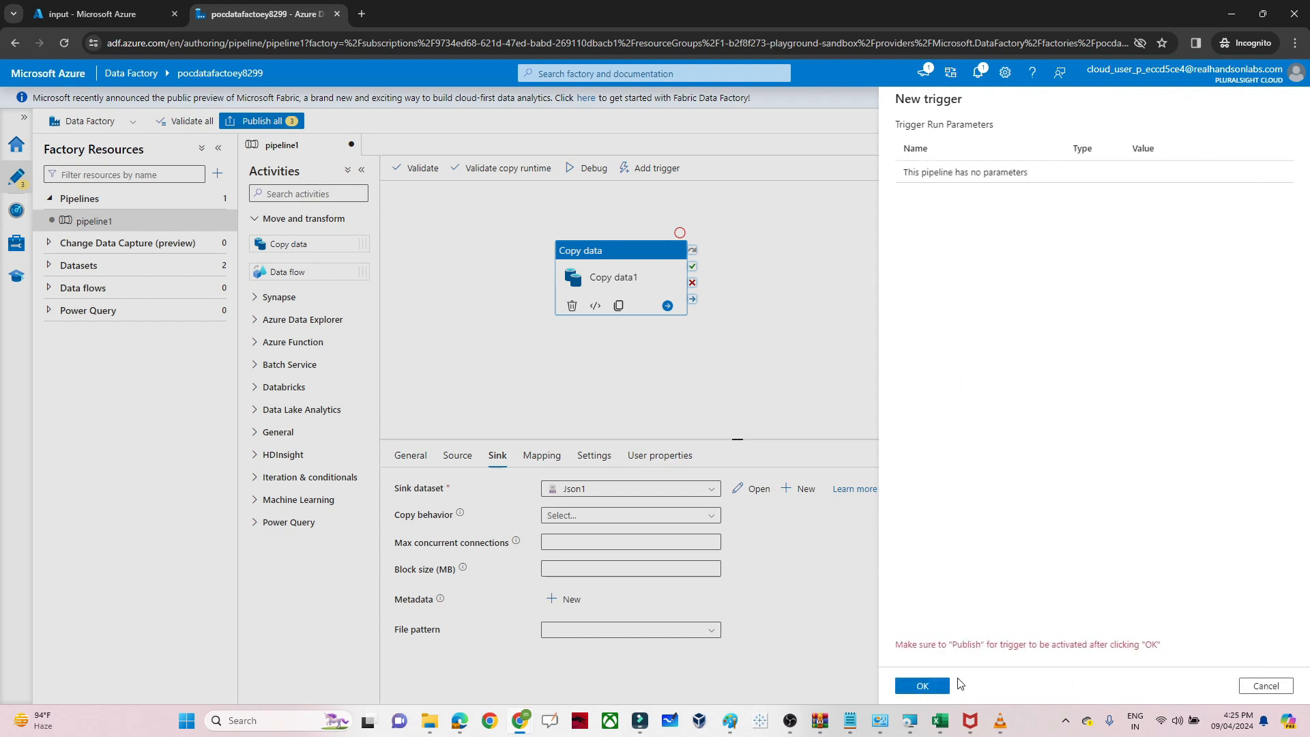
# Attach trigger1 to pipeline1 and publish all four pending changes.
pyautogui.click(922, 685)
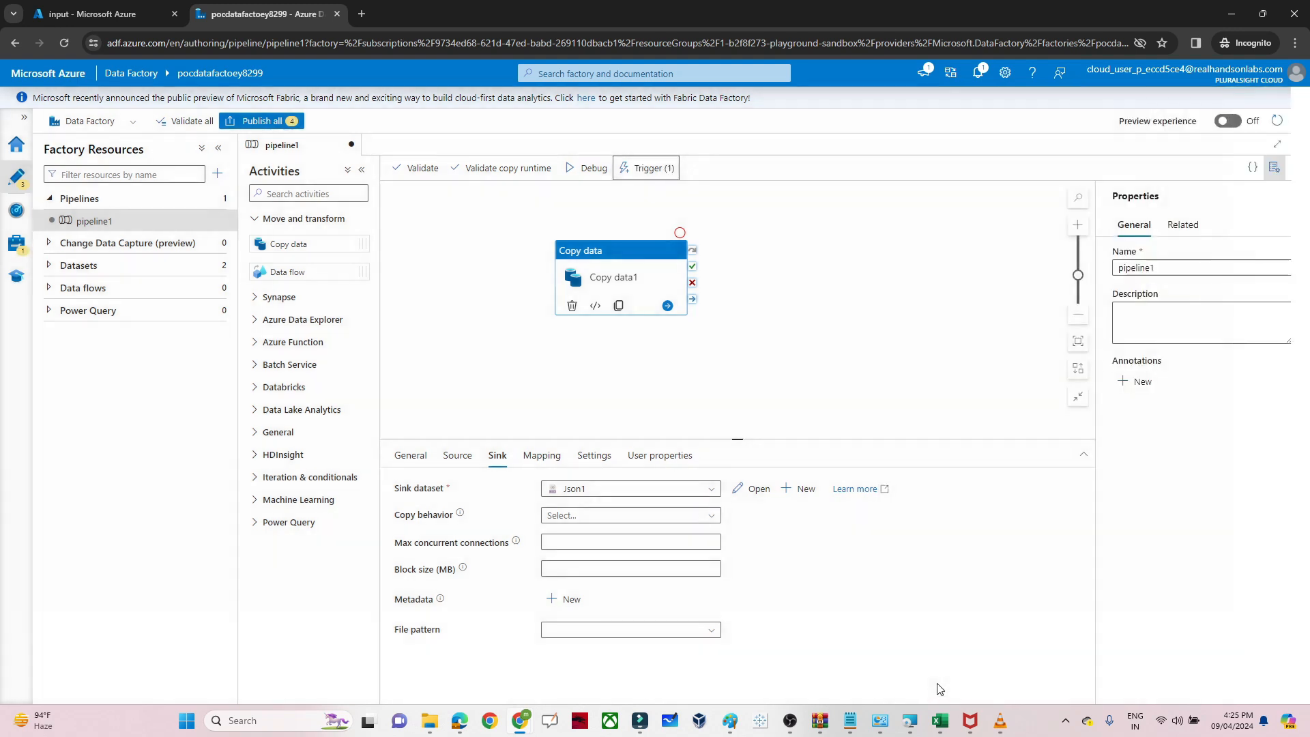
pyautogui.click(286, 126)
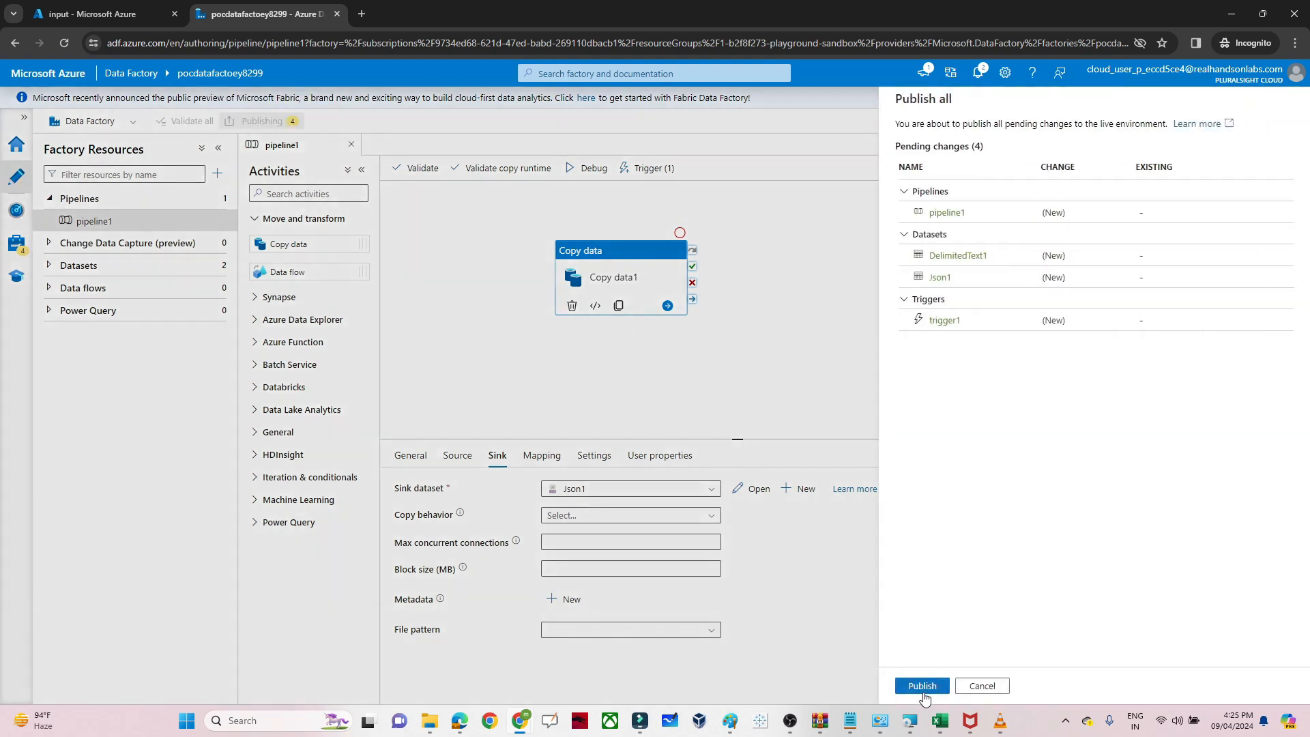
pyautogui.click(922, 685)
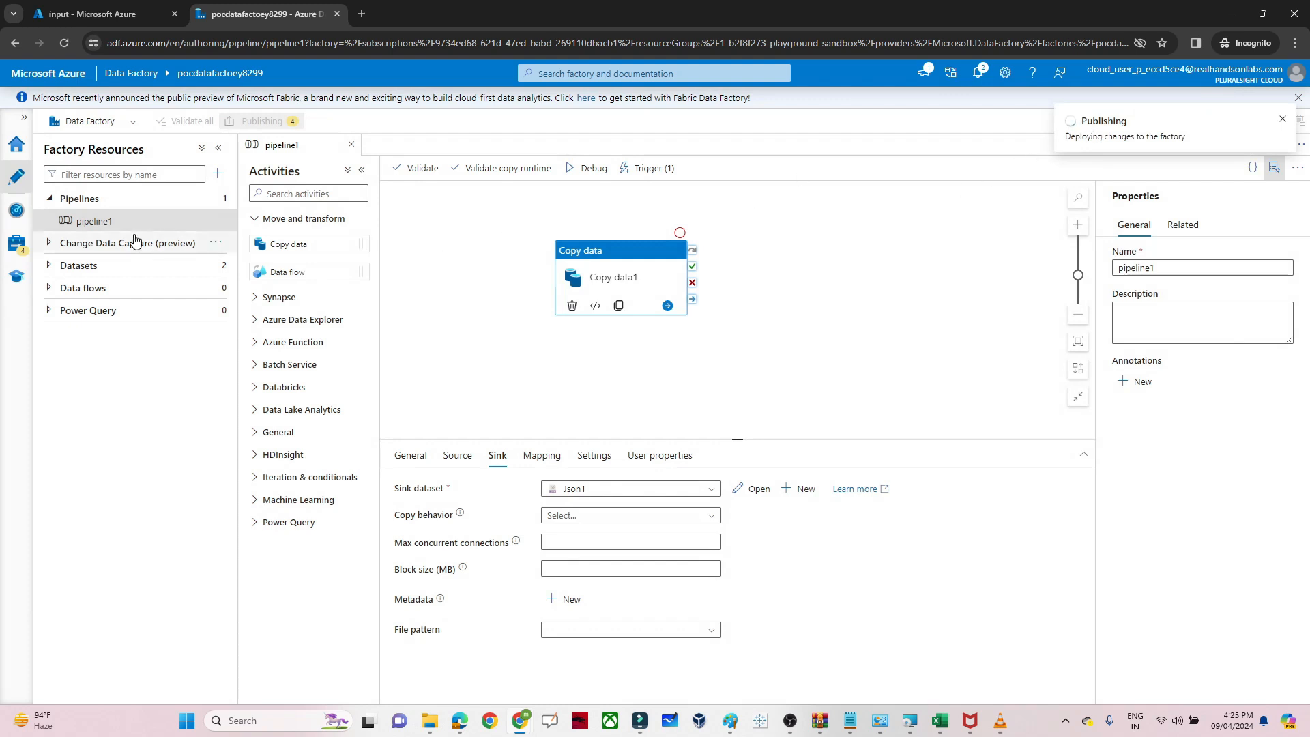
# Refresh the pipeline runs list in Monitor, then return to authoring.
pyautogui.click(17, 211)
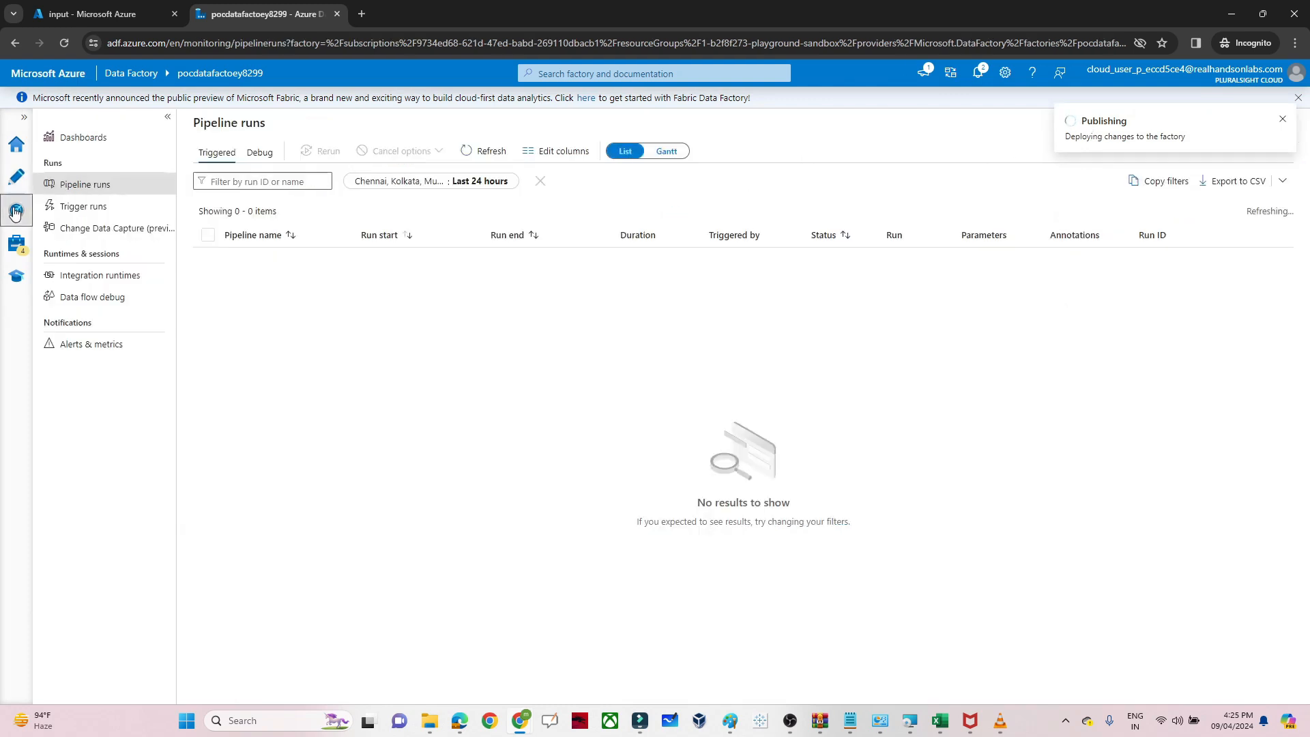
pyautogui.click(484, 157)
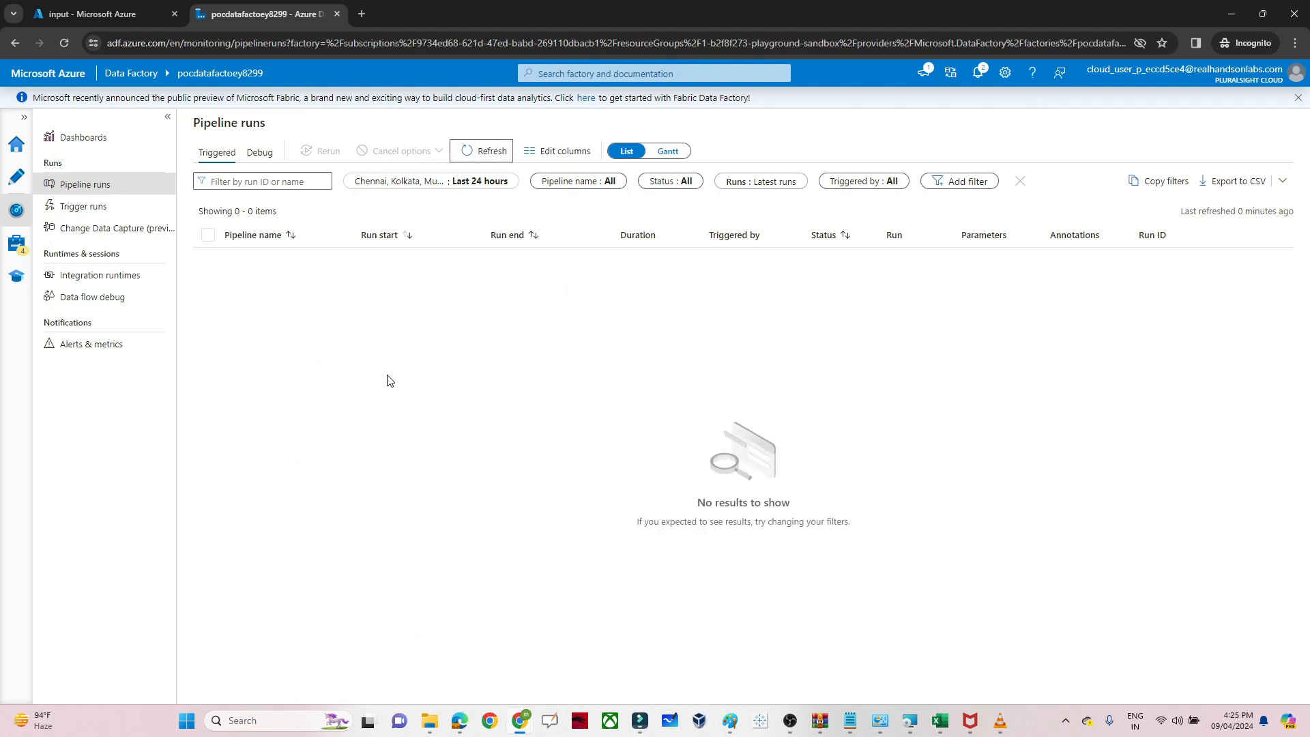
pyautogui.click(16, 176)
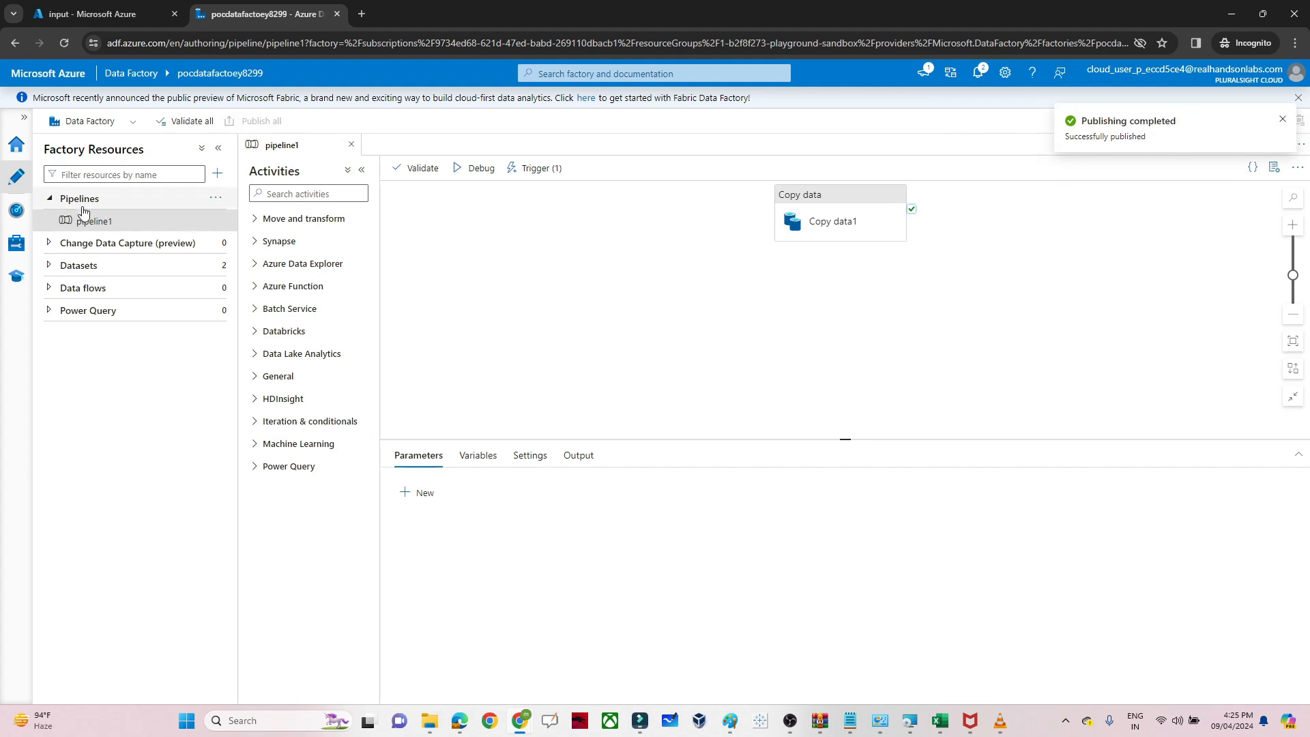
pyautogui.click(12, 217)
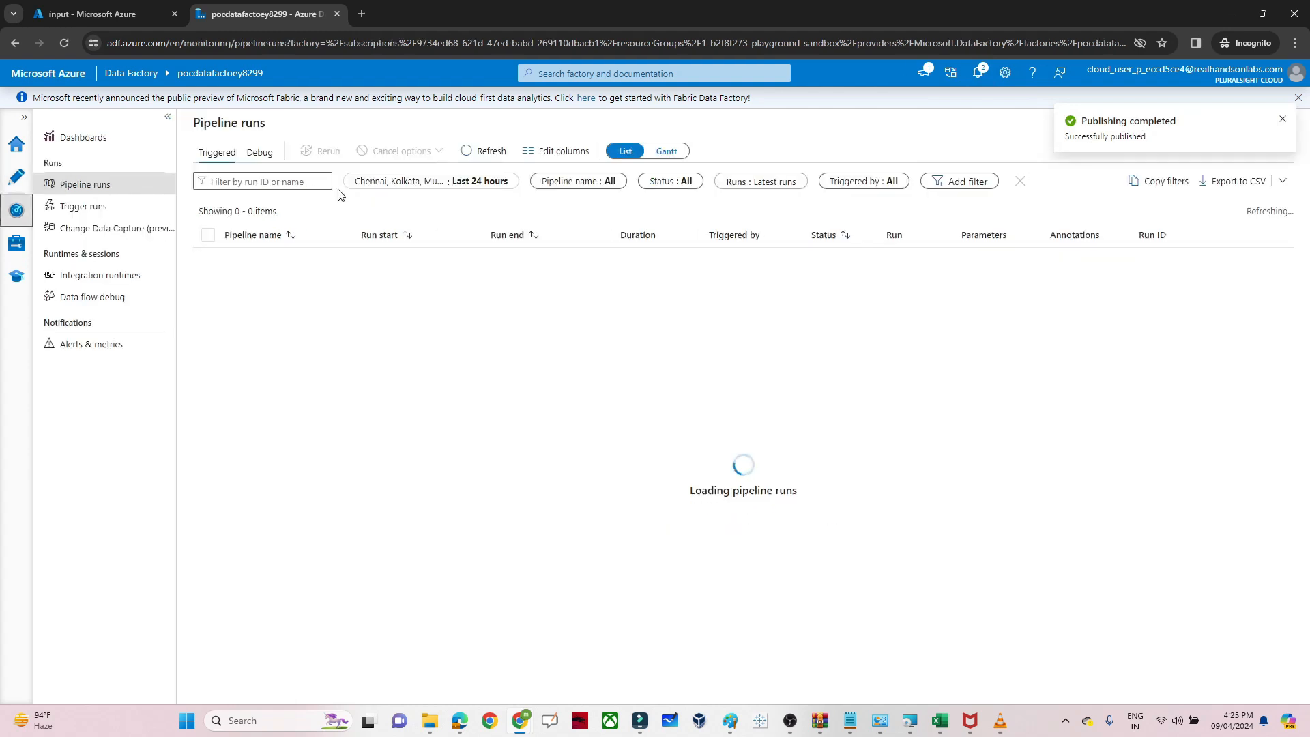
pyautogui.click(482, 156)
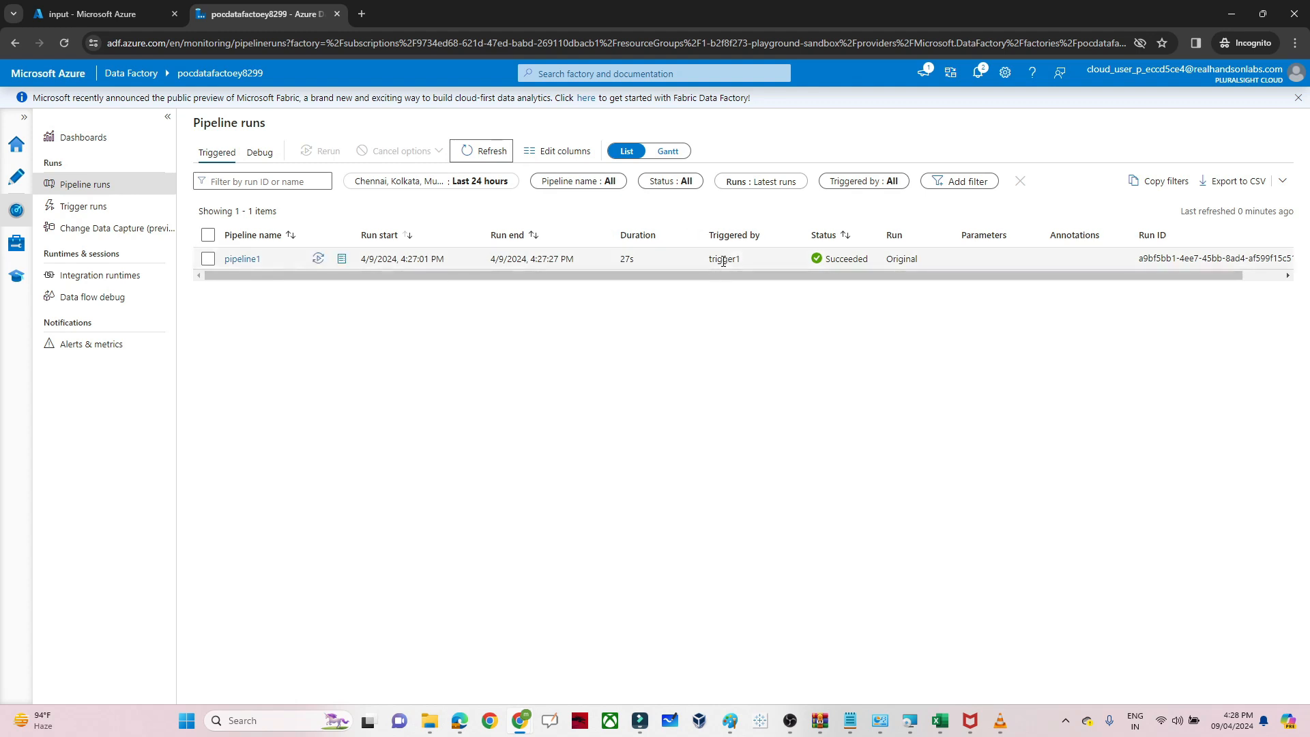
pyautogui.click(25, 179)
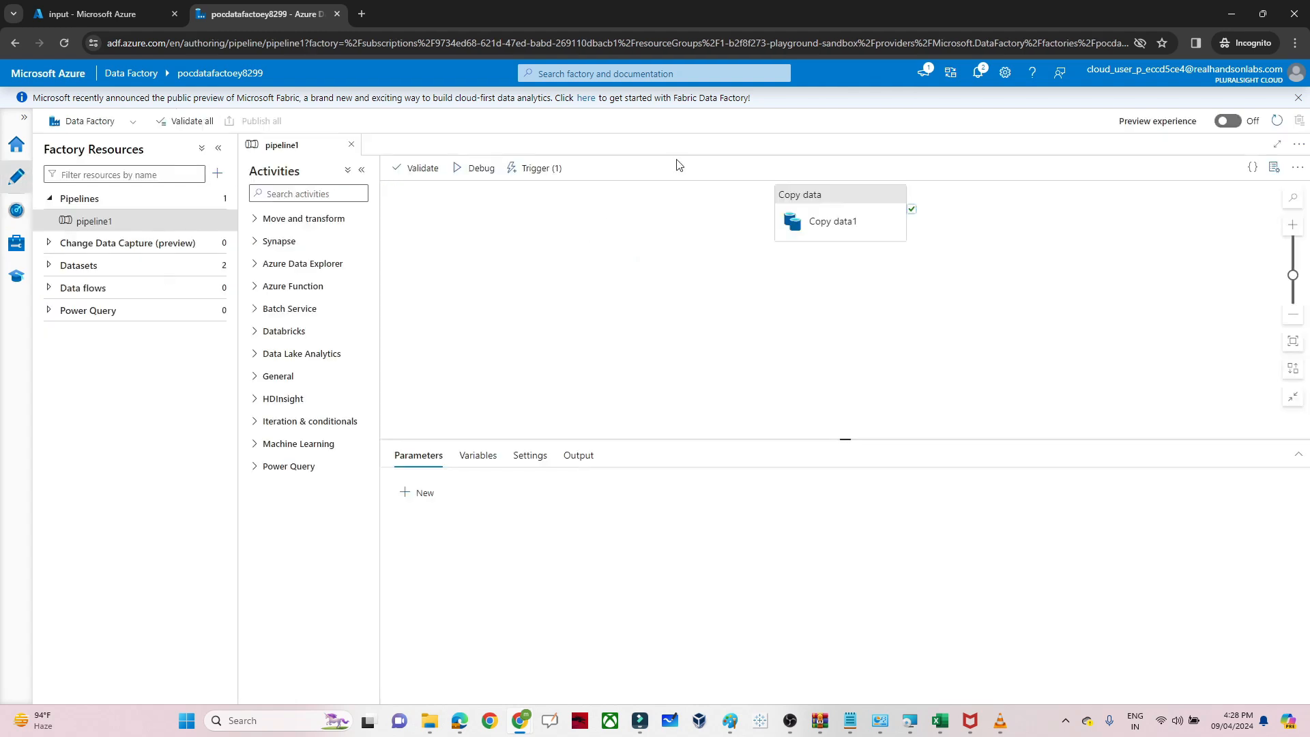
pyautogui.click(816, 194)
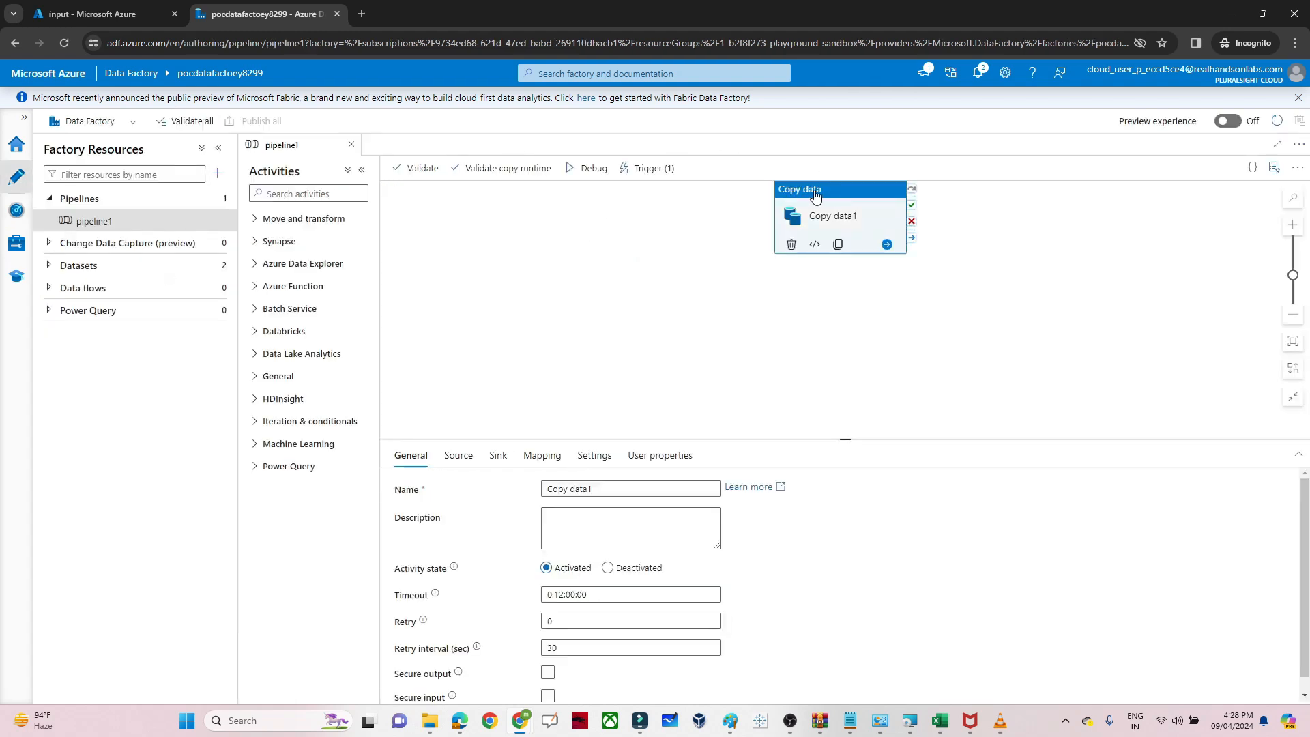
pyautogui.click(636, 174)
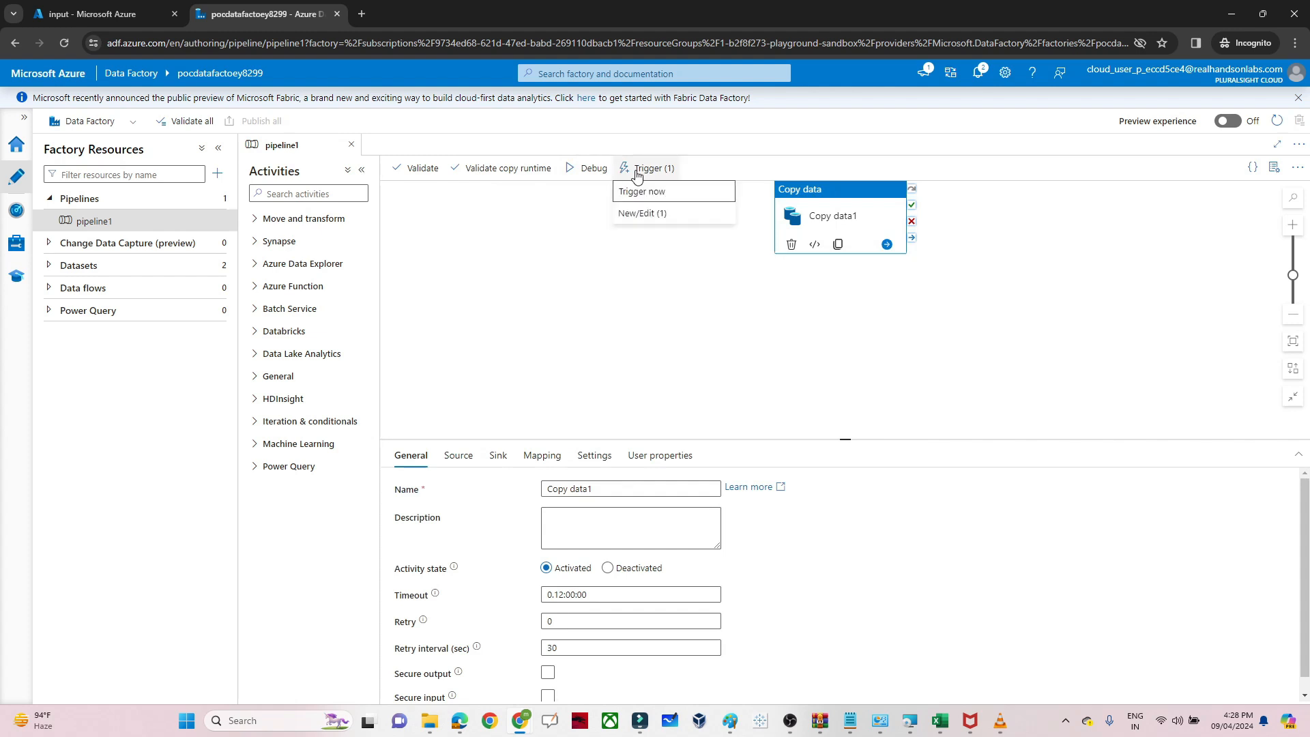
pyautogui.click(647, 215)
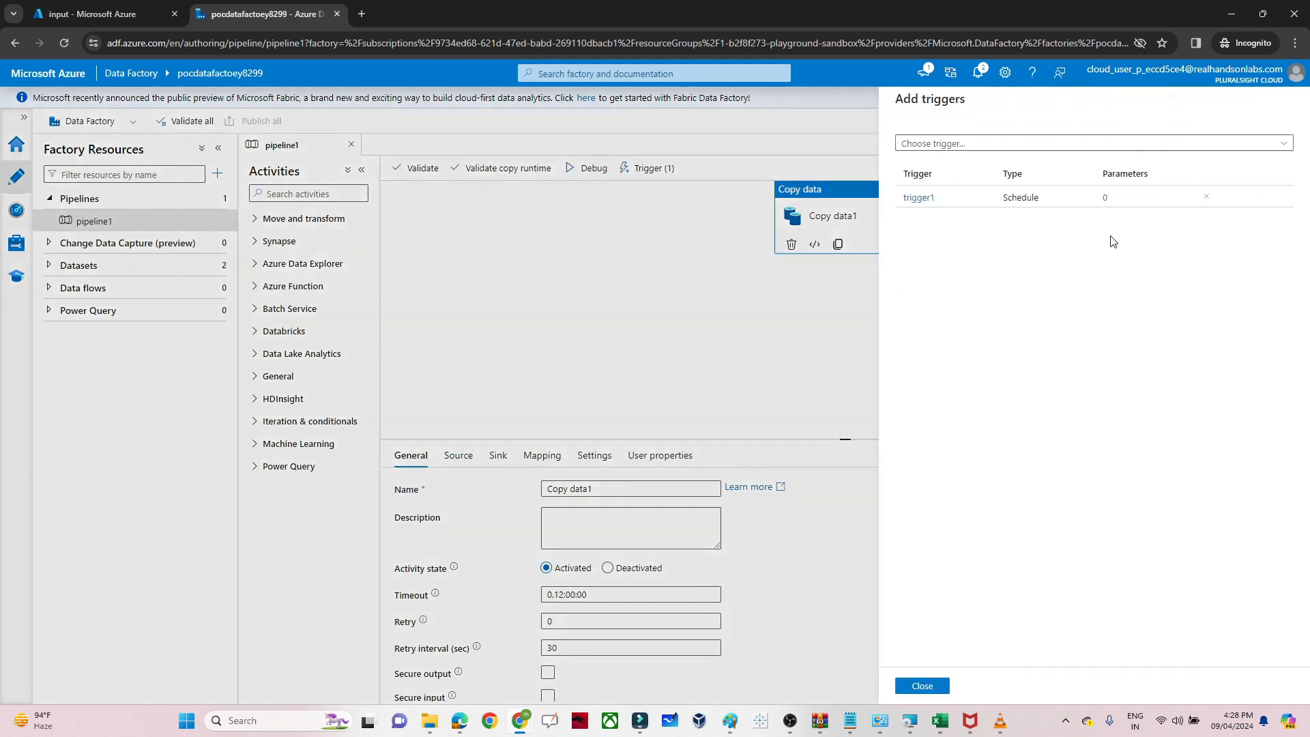
pyautogui.click(1031, 145)
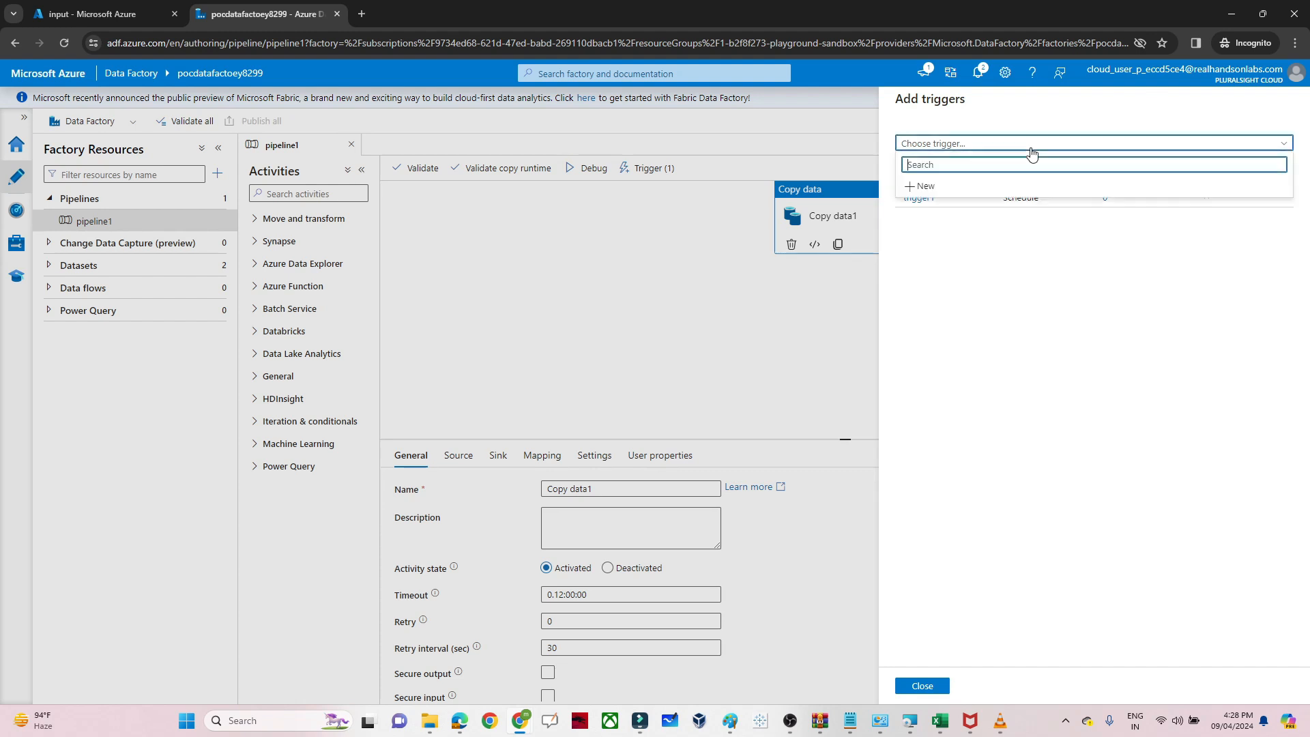
pyautogui.click(925, 188)
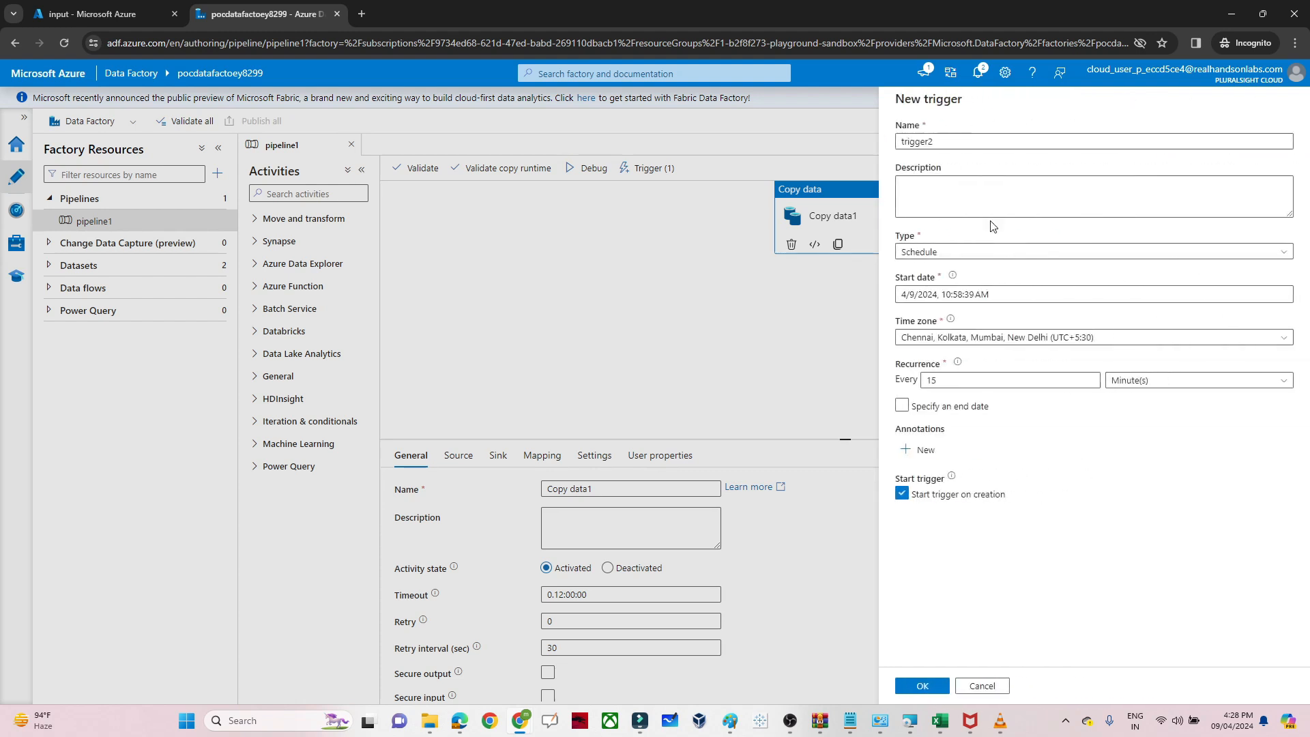
pyautogui.click(986, 692)
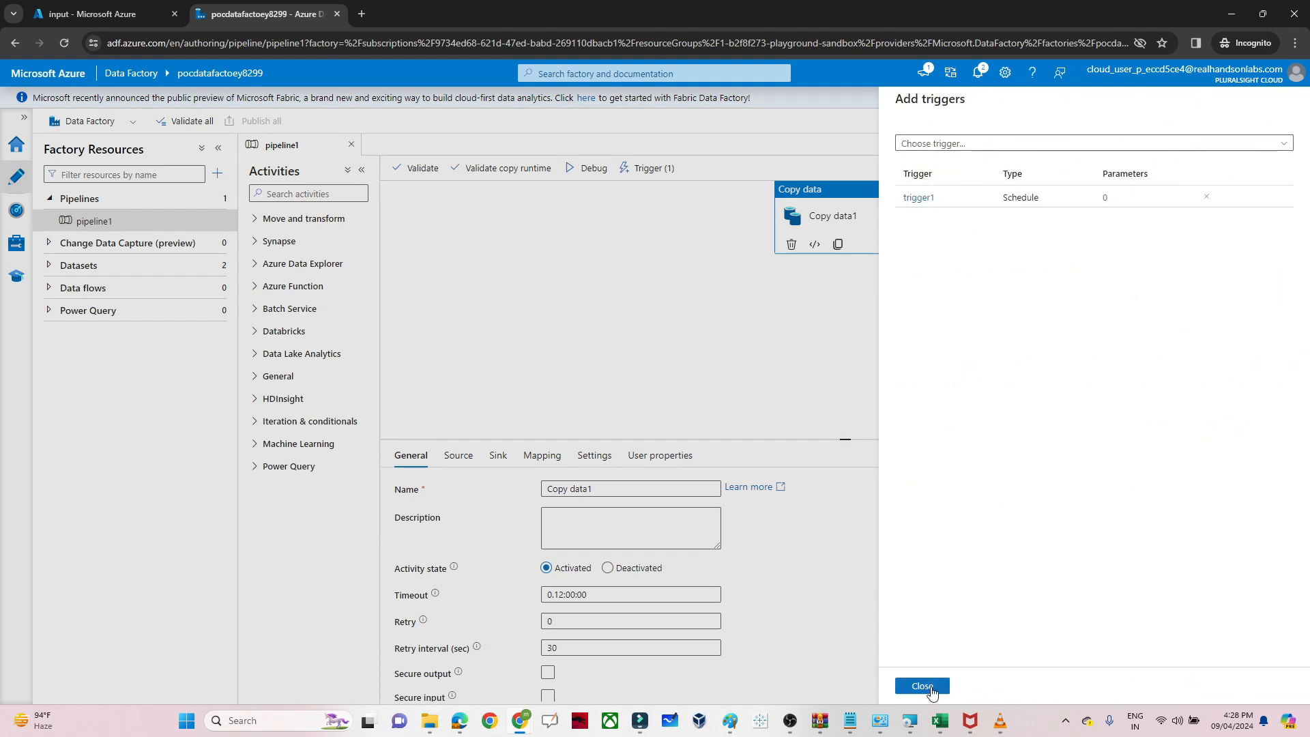
pyautogui.click(923, 685)
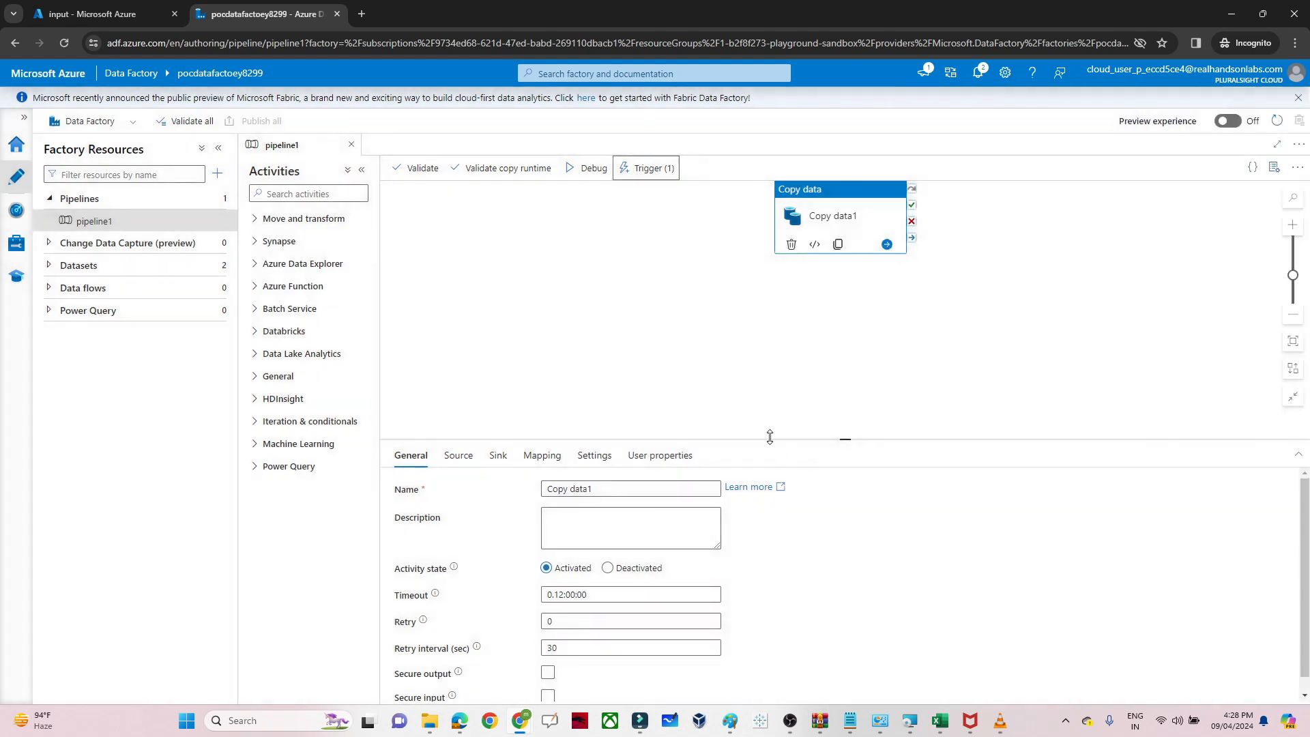